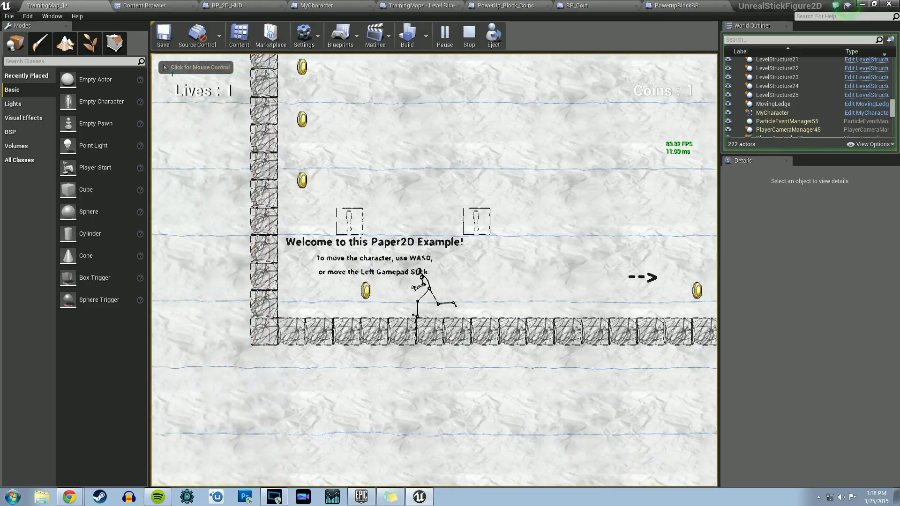
- Grab the nearby coins on both sides and jump into the ! block to pop a coin
{"action": "key", "text": "a"}
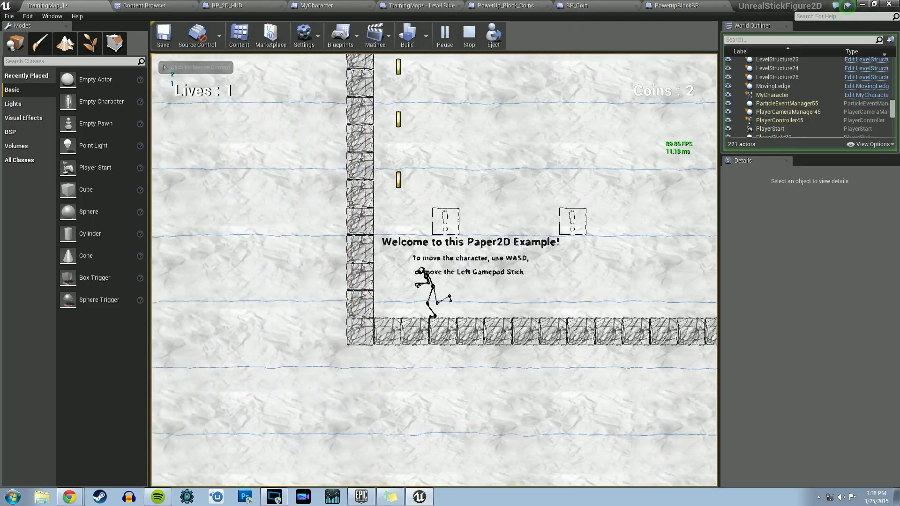
{"action": "key", "text": "d"}
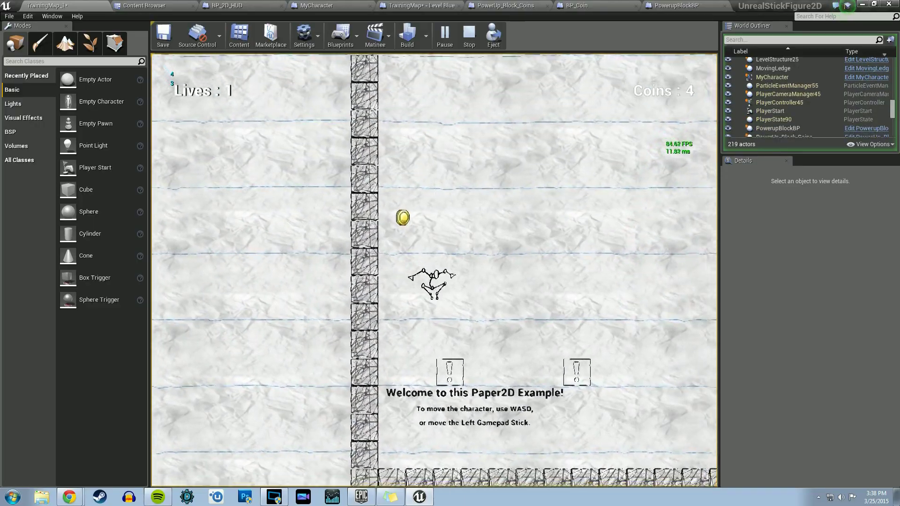
{"action": "key", "text": "d"}
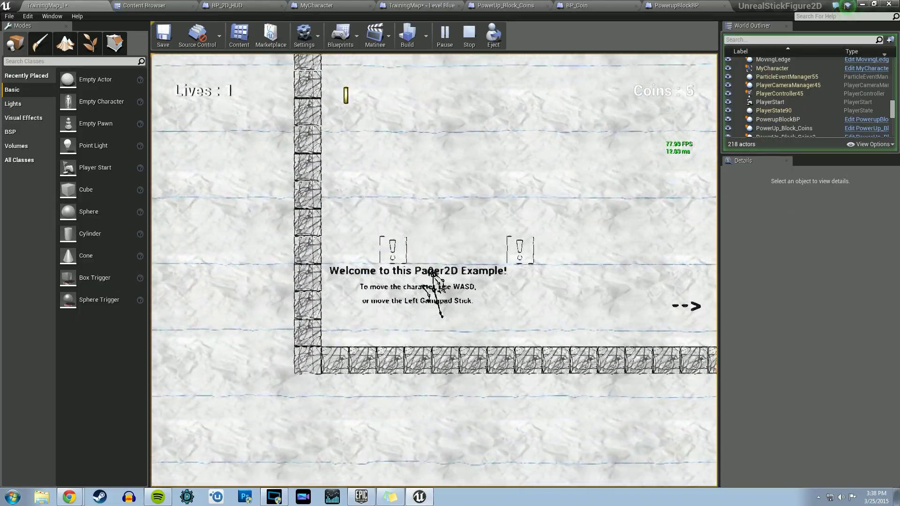
{"action": "key", "text": "a"}
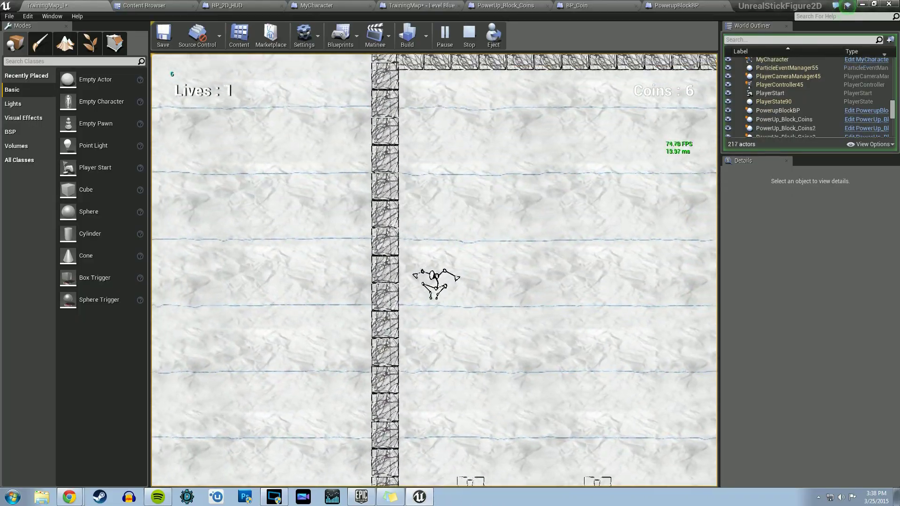
{"action": "key", "text": "space"}
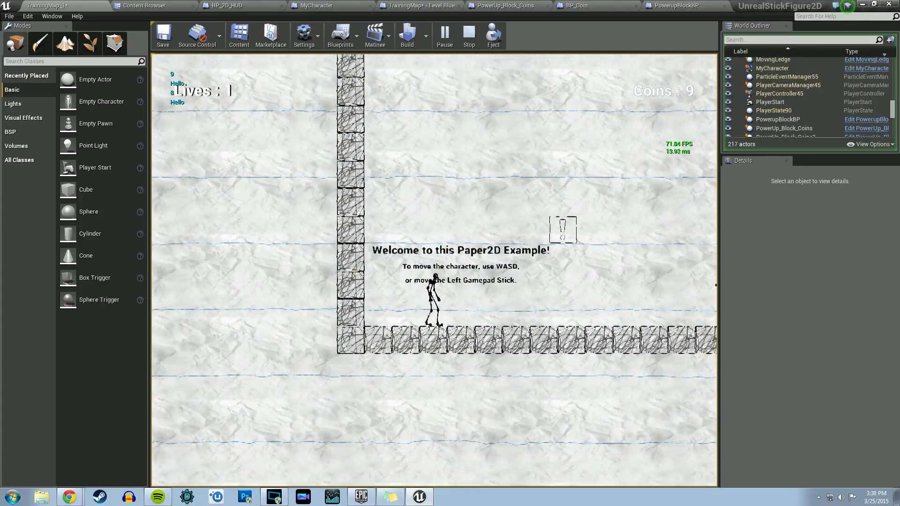
- Run right along the floor collecting coins, then double back left to wall-jump, reaching 26 coins
{"action": "key", "text": "d"}
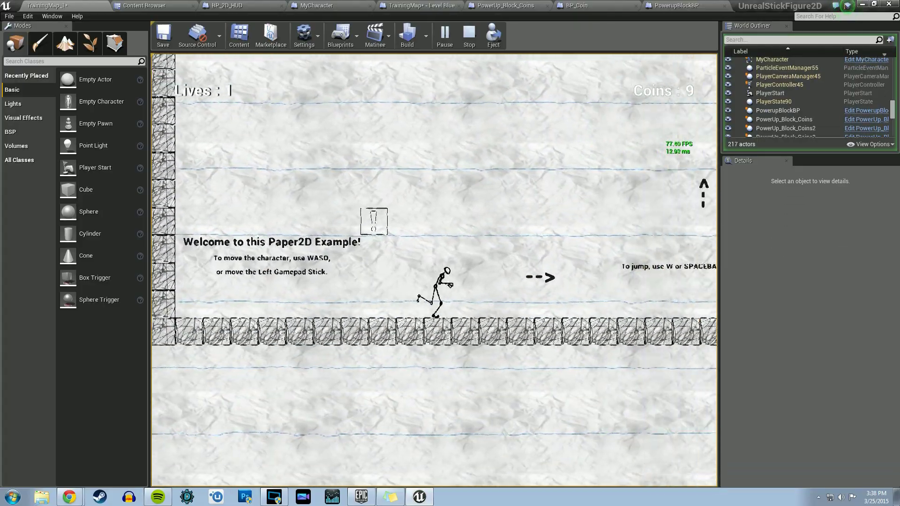
{"action": "key", "text": "d"}
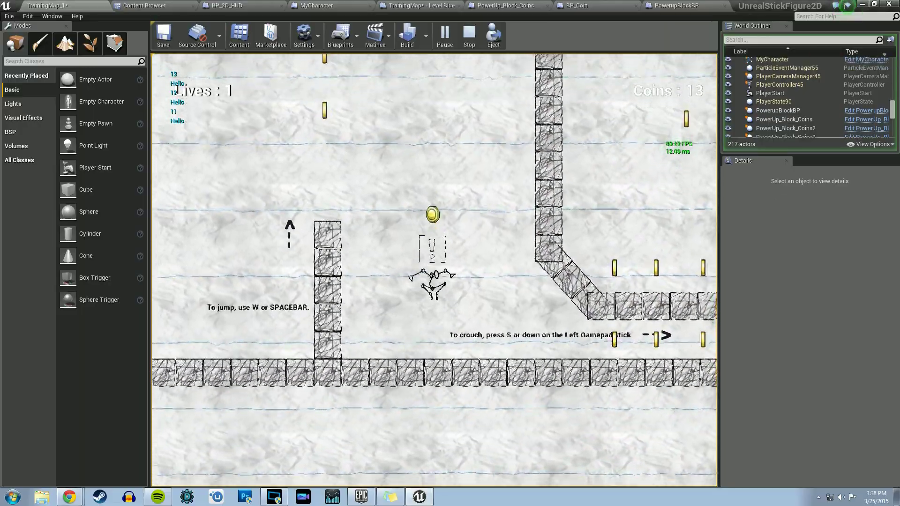
{"action": "key", "text": "space"}
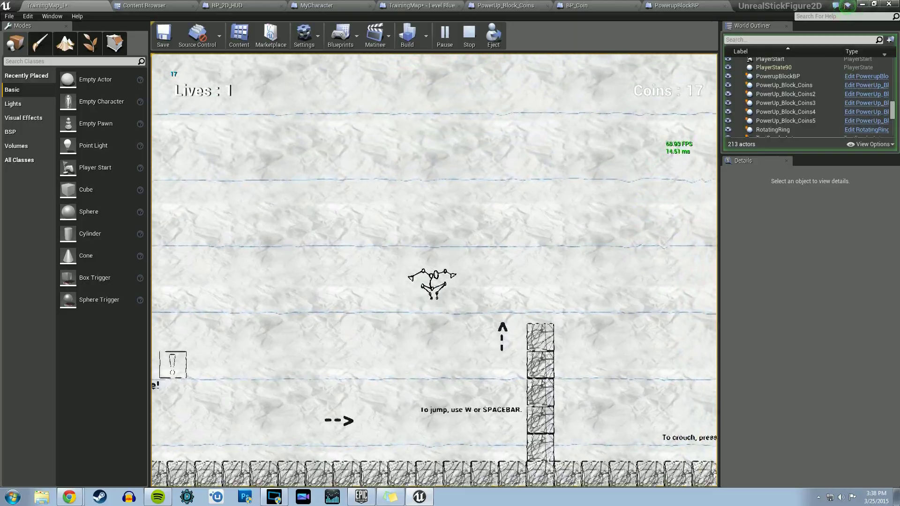
{"action": "key", "text": "d"}
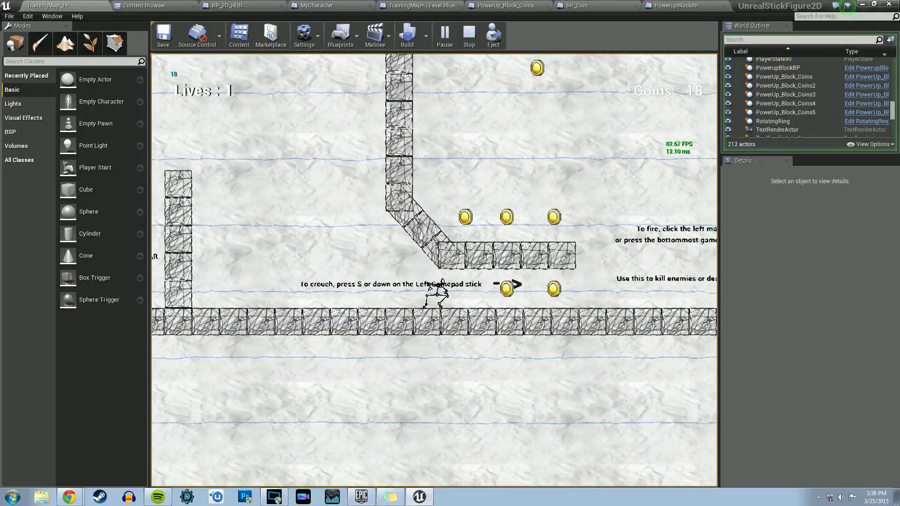
{"action": "key", "text": "d"}
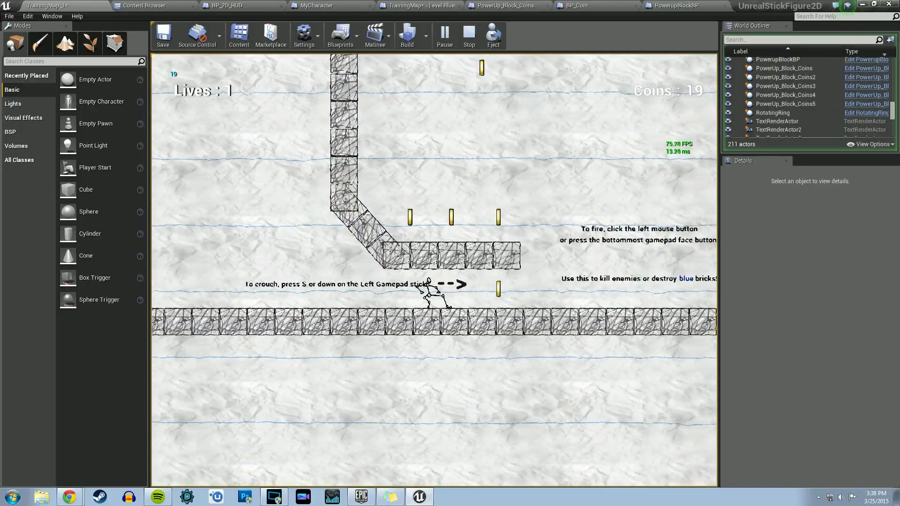
{"action": "key", "text": "d"}
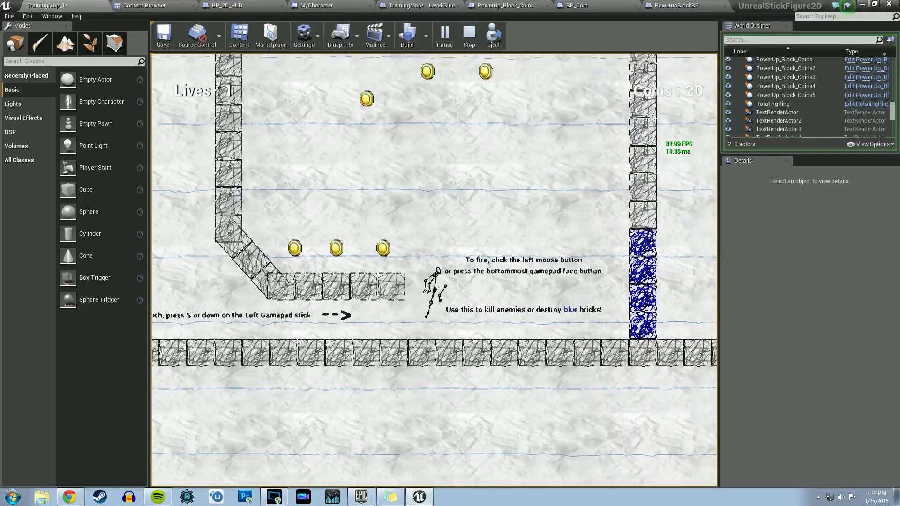
{"action": "key", "text": "a"}
{"action": "key", "text": "space"}
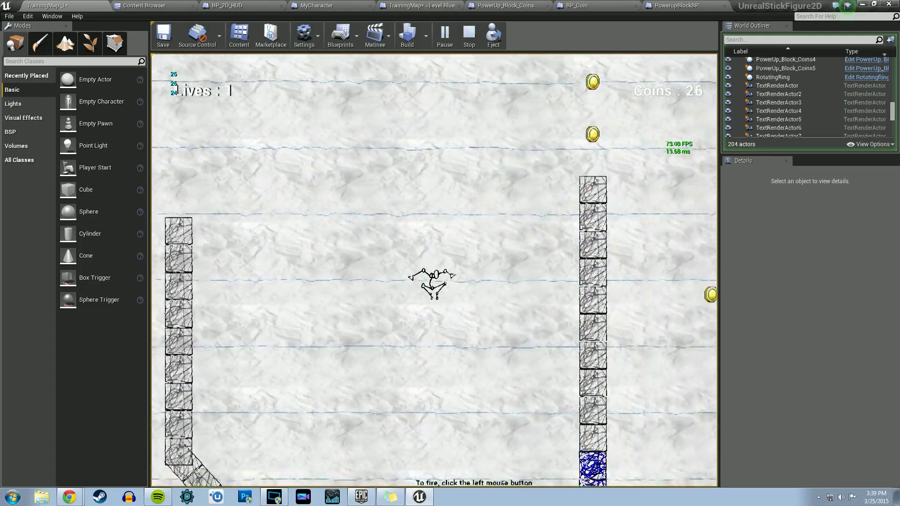
- Move right toward the pillar, shoot a fireball at the enemy, and jump high
{"action": "key", "text": "d"}
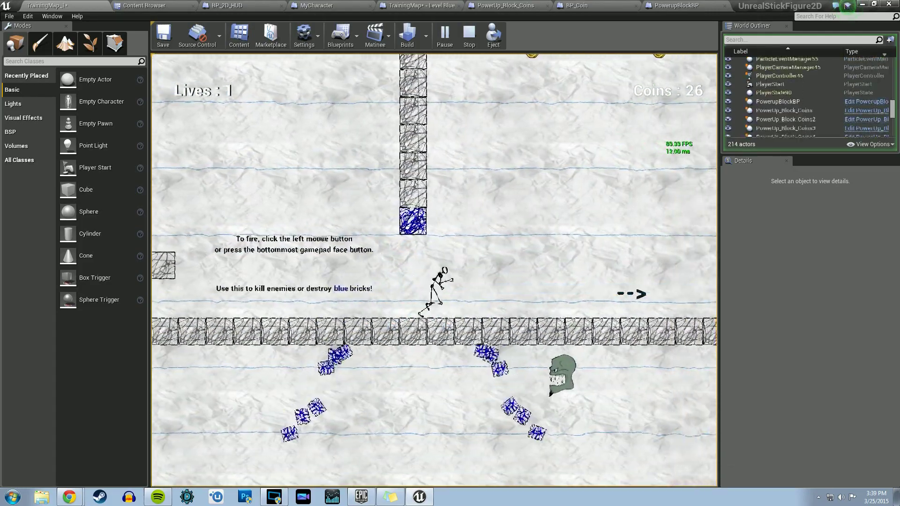
{"action": "left_click", "coordinate": [434, 269]}
{"action": "key", "text": "space"}
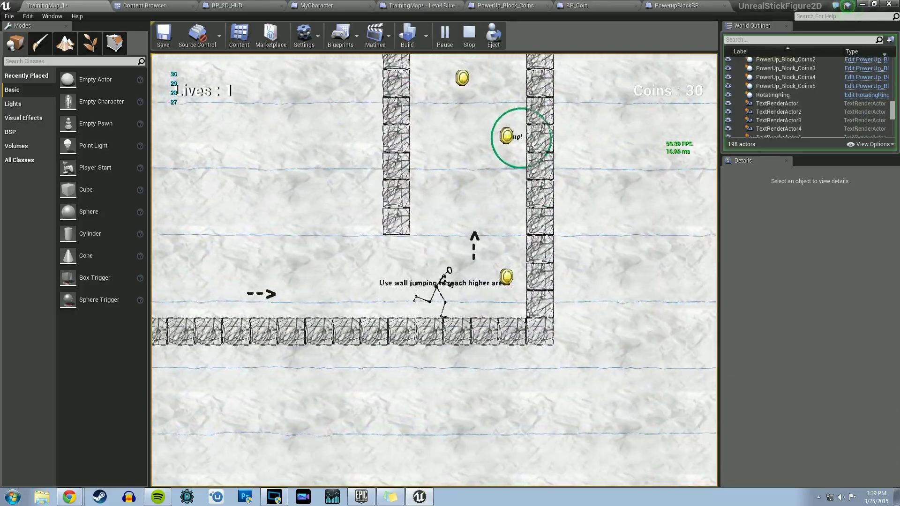
- Wall-jump off the pillar, drop onto a coin and hit the ! block
{"action": "key", "text": "d"}
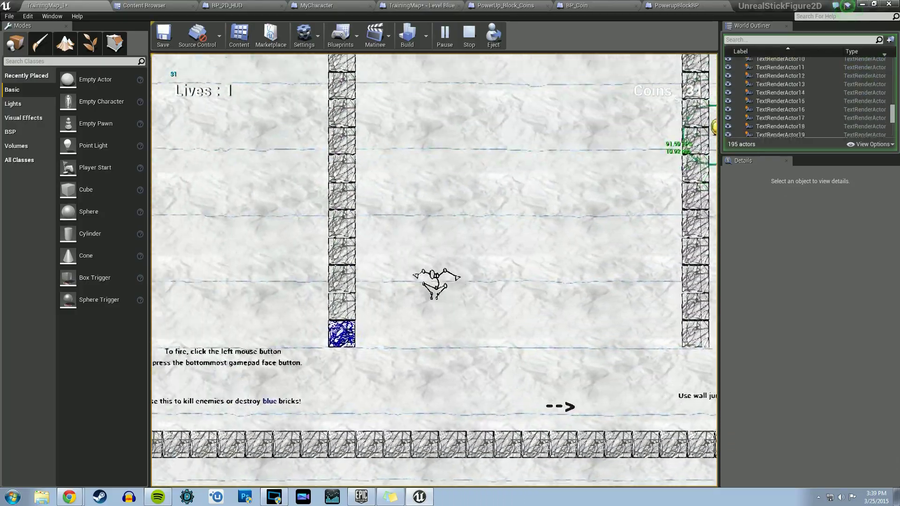
{"action": "key", "text": "space"}
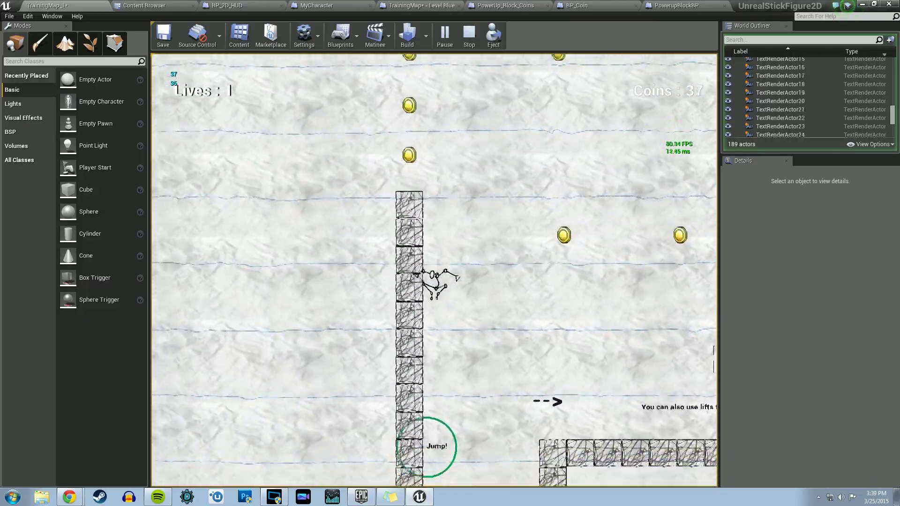
{"action": "key", "text": "space"}
{"action": "key", "text": "d"}
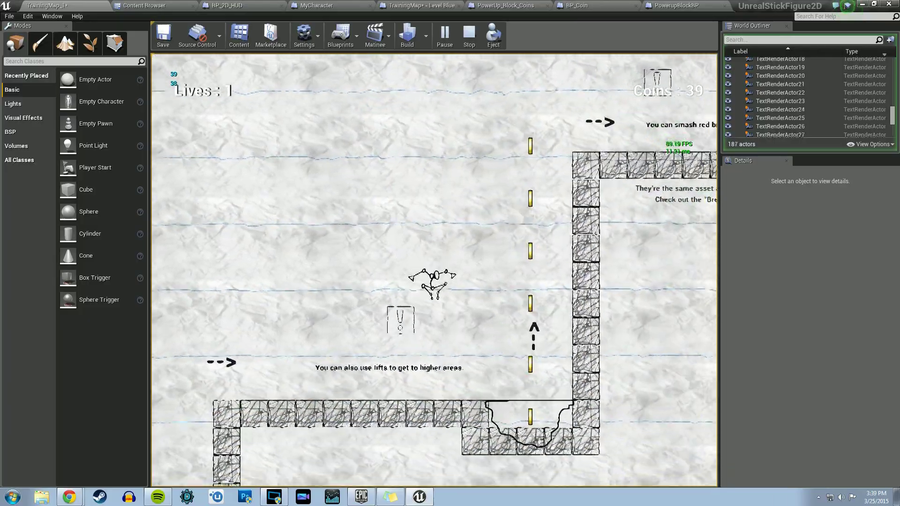
{"action": "key", "text": "a"}
{"action": "key", "text": "space"}
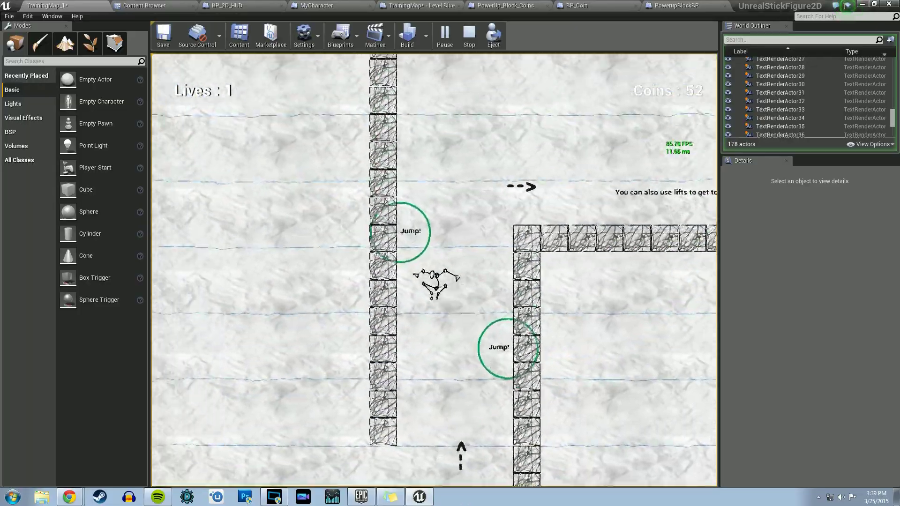
- Jump up between the walls, then move left onto the lift to reach 54 coins
{"action": "key", "text": "space"}
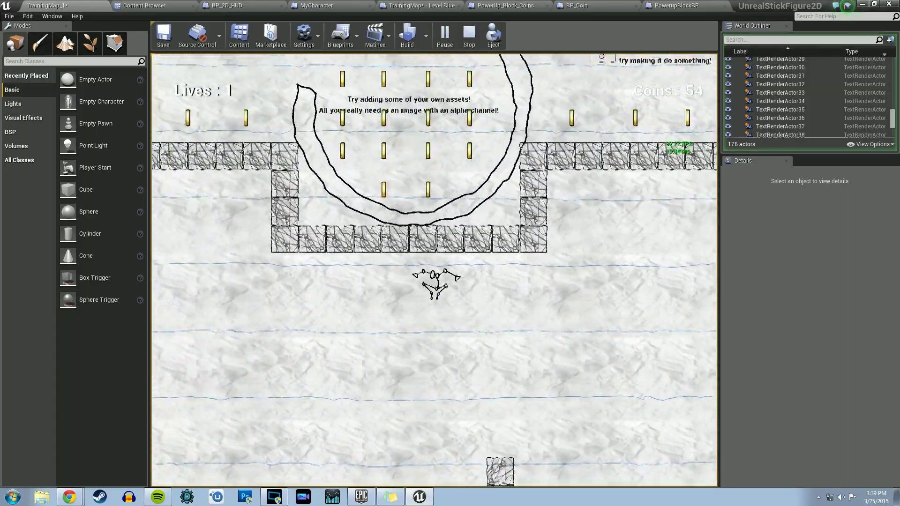
{"action": "key", "text": "Left"}
{"action": "key", "text": "Left"}
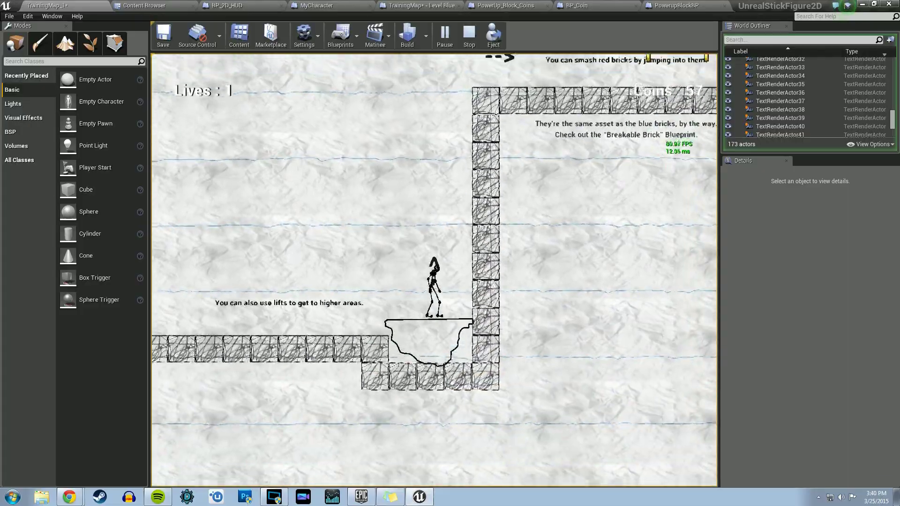
- Jump off the lift into the ! block and red bricks, then leap left for coins, passing 100 coins for Lives: 2
{"action": "key", "text": "space"}
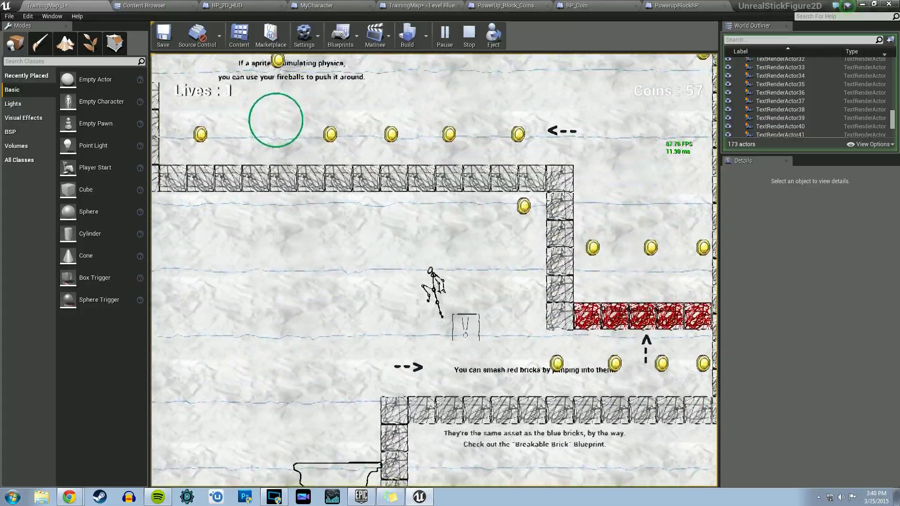
{"action": "key", "text": "space"}
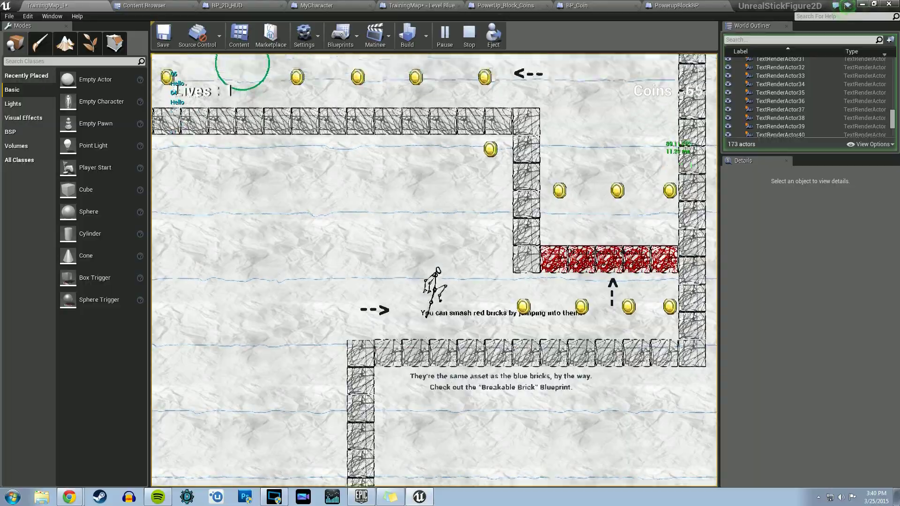
{"action": "key", "text": "space"}
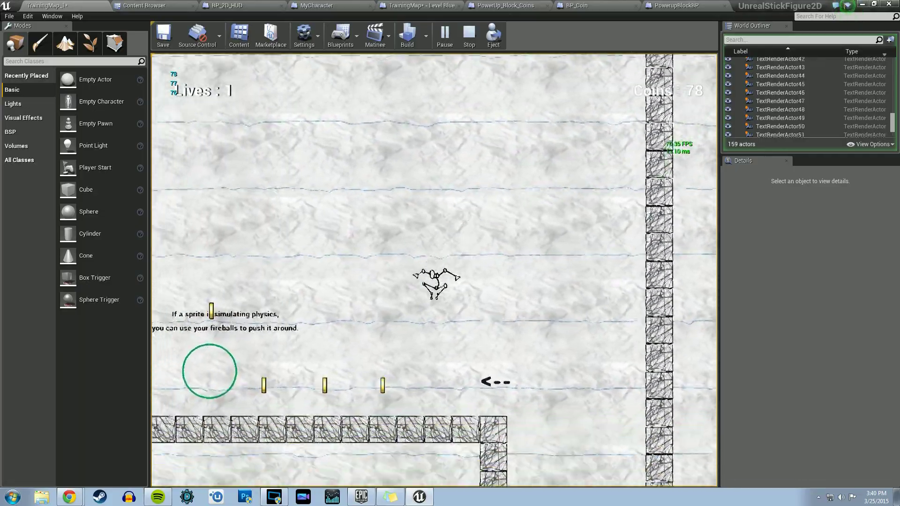
{"action": "key", "text": "space"}
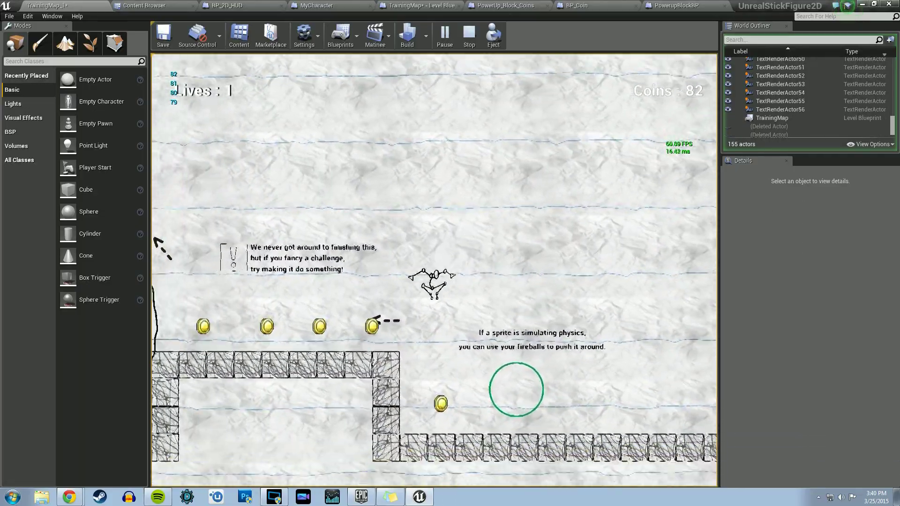
{"action": "key", "text": "space"}
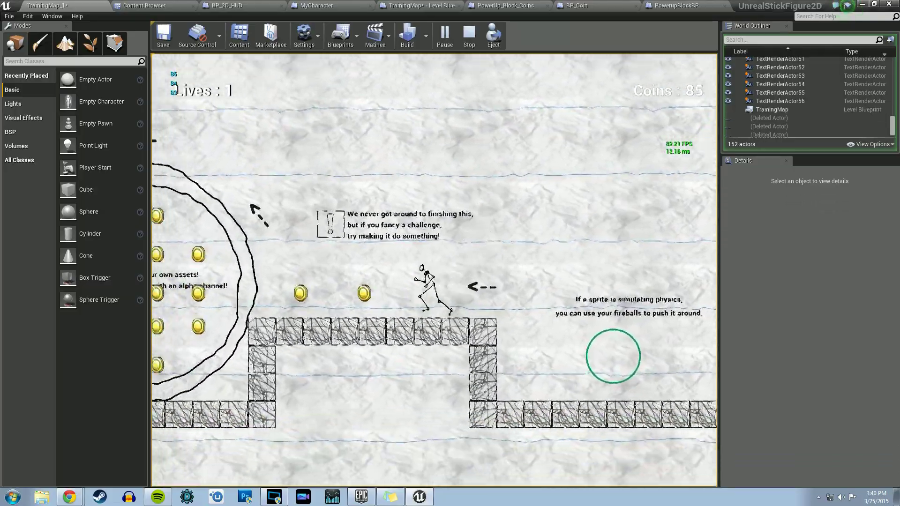
{"action": "key", "text": "Left"}
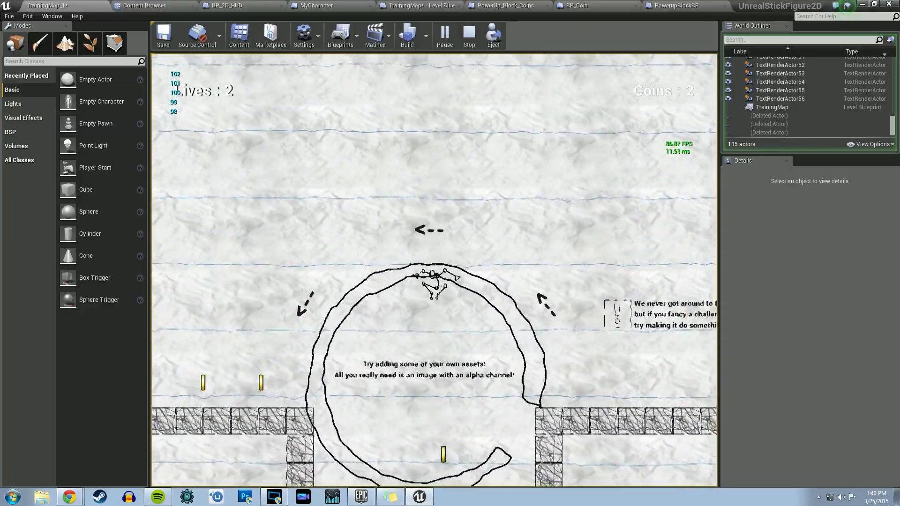
- Jump inside the loop and steer left through it, collecting coins to reach 3
{"action": "key", "text": "space"}
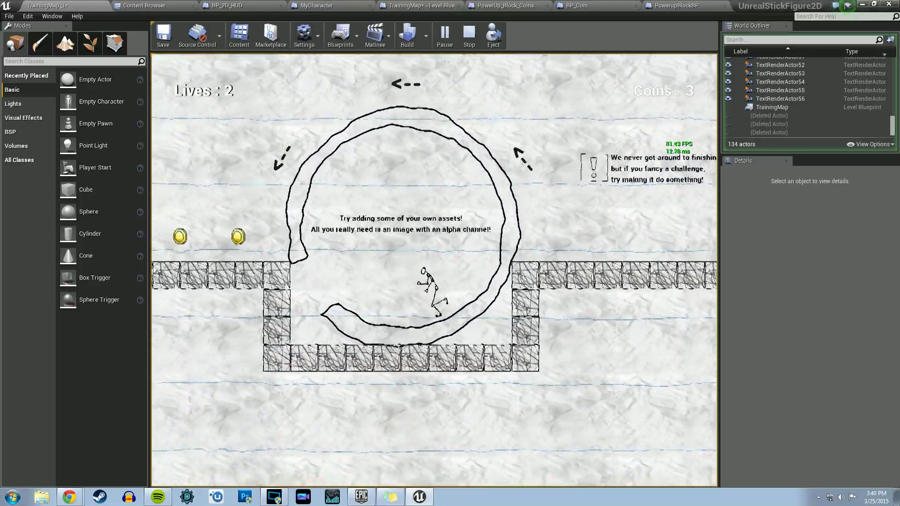
{"action": "key", "text": "Left"}
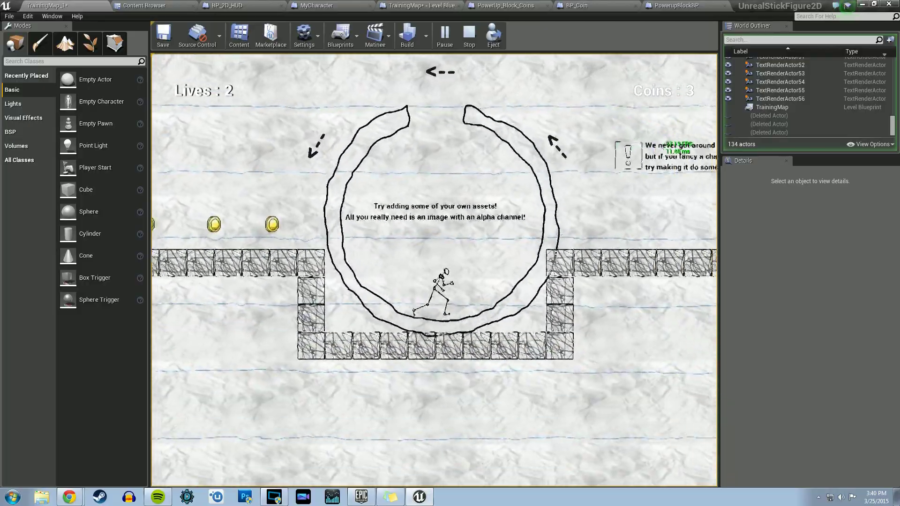